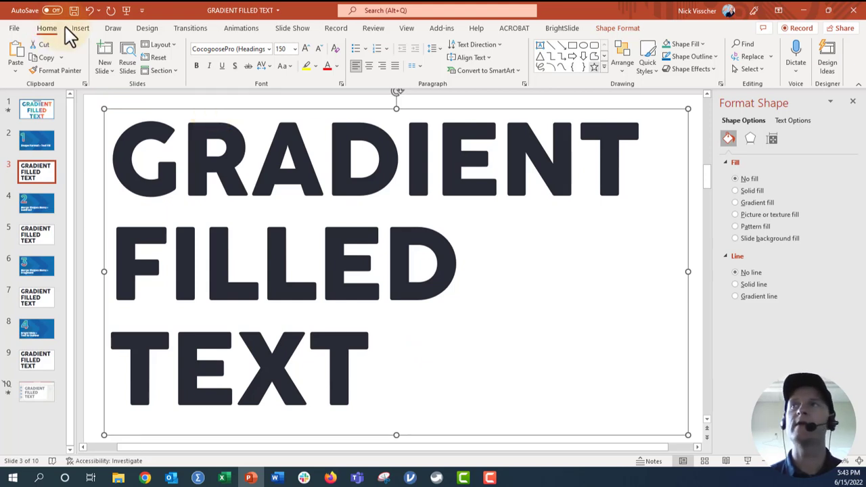
Fill the GRADIENT FILLED TEXT with the gold theme colour and bring up its Text Options settings
click(617, 29)
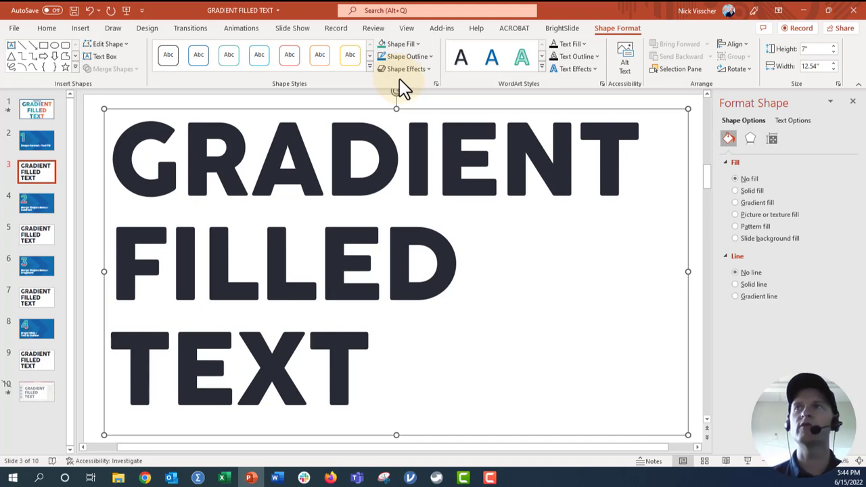
click(584, 44)
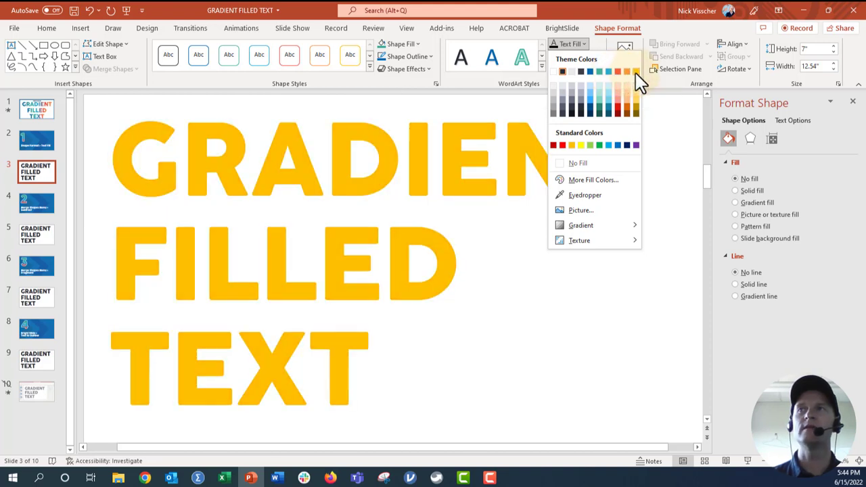
click(635, 72)
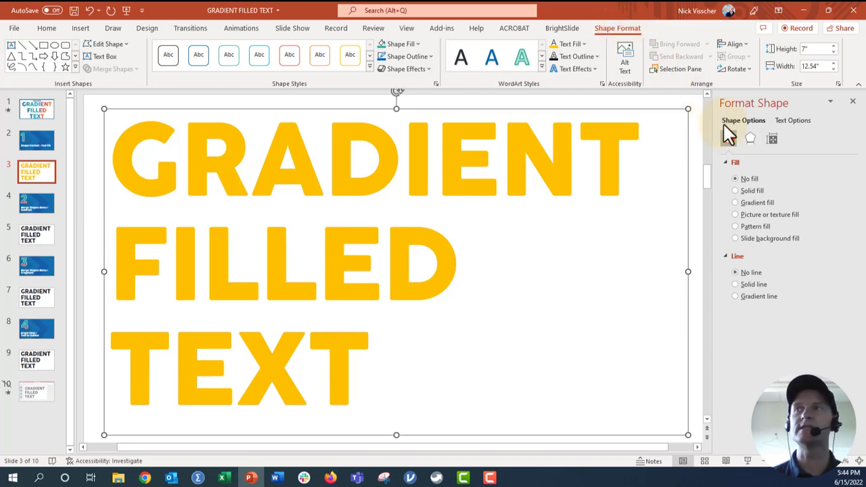
click(806, 122)
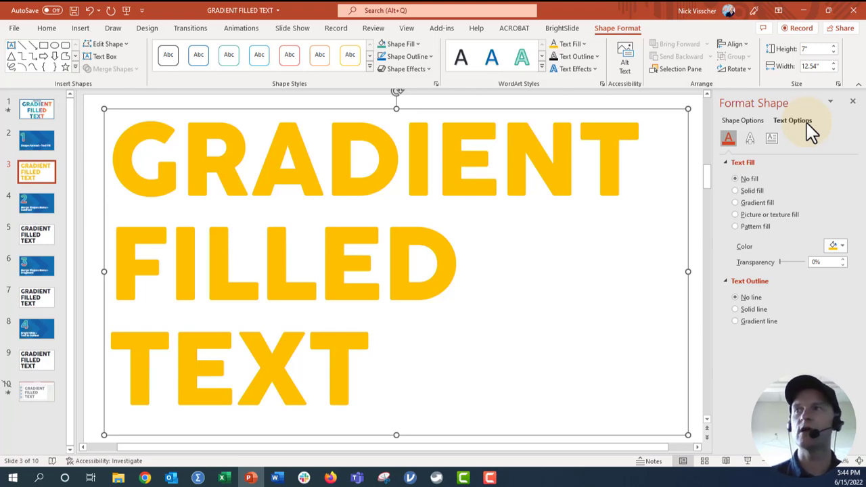
Change the text fill from solid to a linear gradient, near-white on the left to gold on the right
click(751, 190)
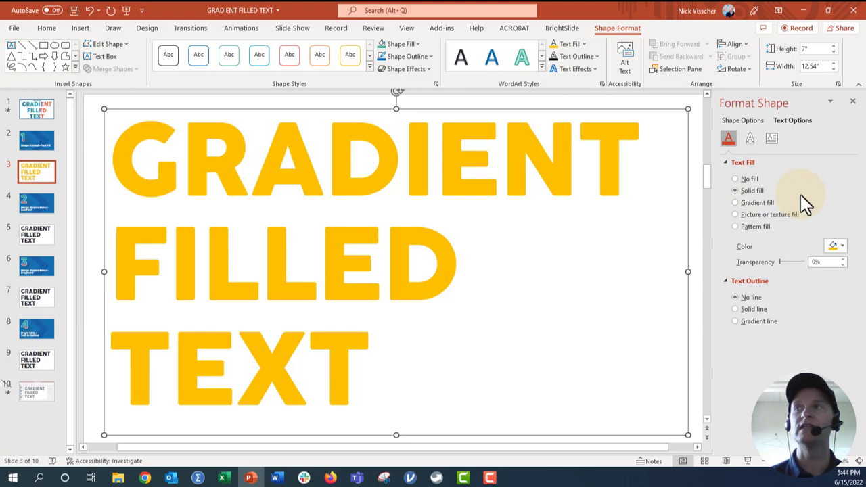
click(767, 203)
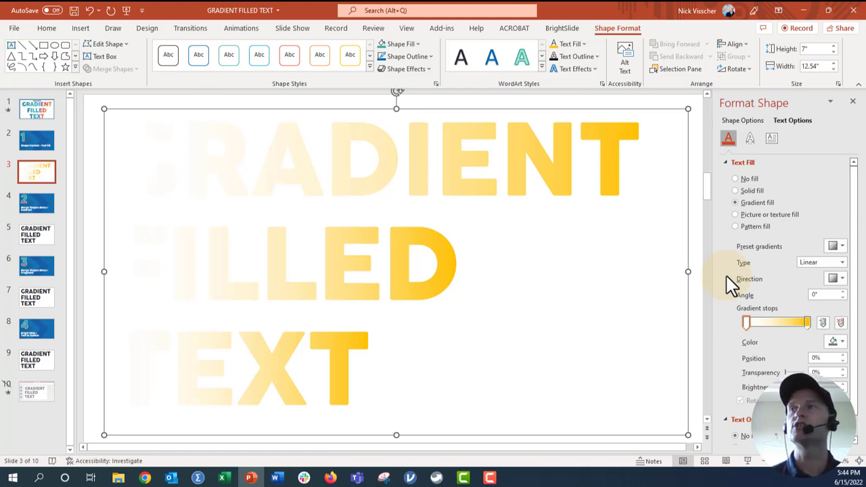
click(837, 247)
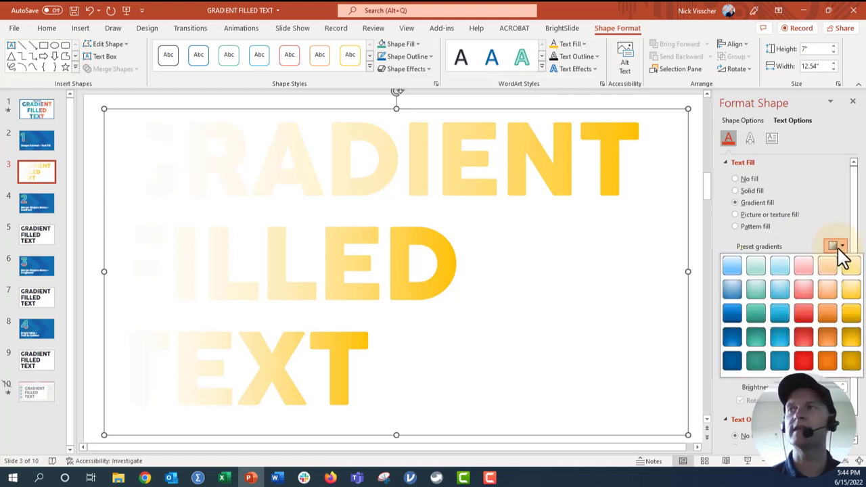
click(837, 248)
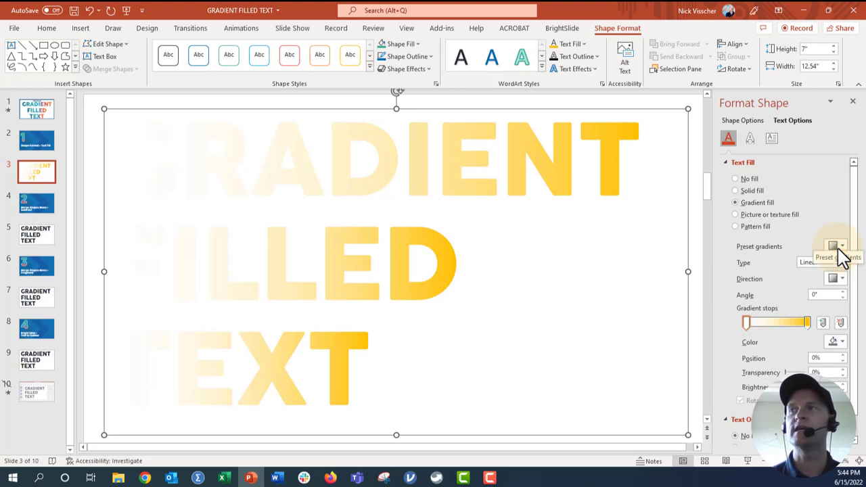
click(842, 265)
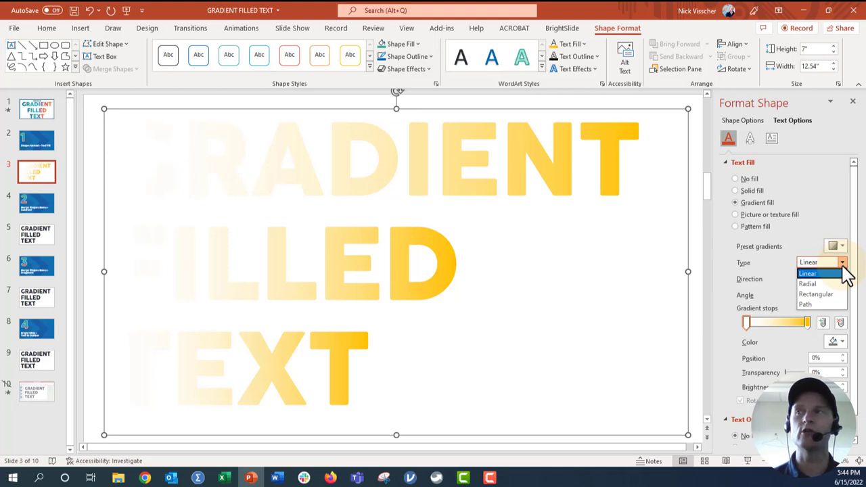
click(843, 270)
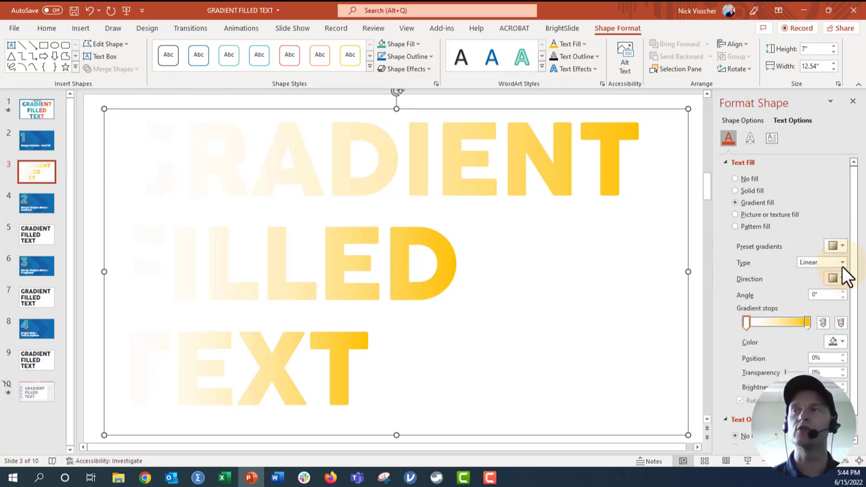
click(841, 280)
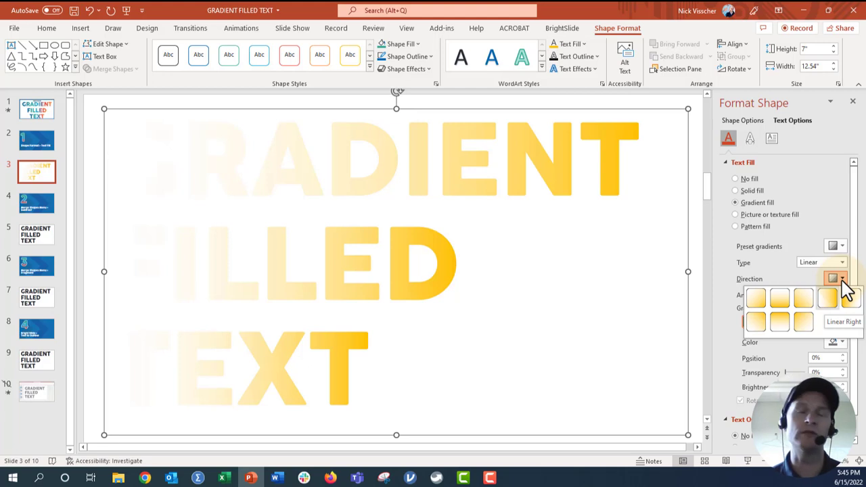
click(830, 303)
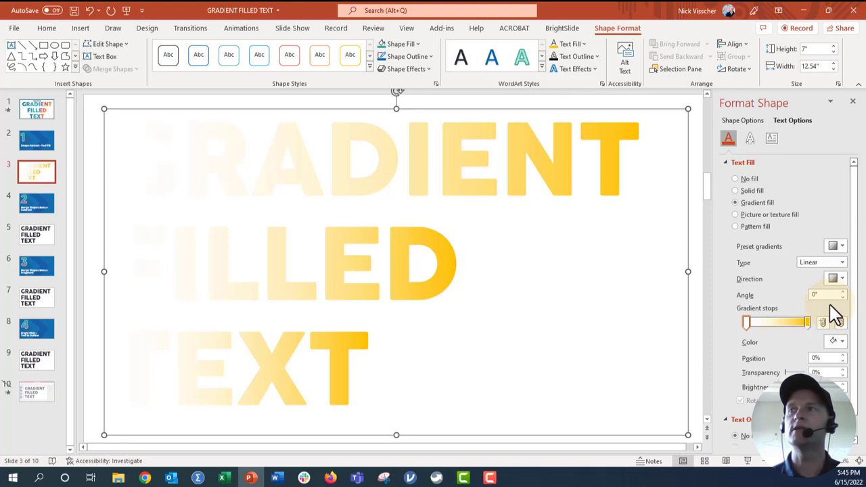
click(808, 324)
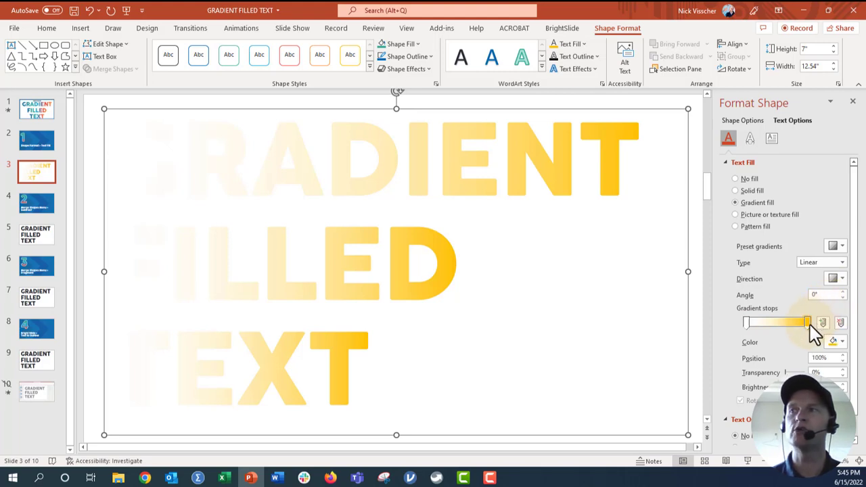
Move the right gradient stop to 66% and back, then view slide 1's finished blue-teal-orange title
click(745, 324)
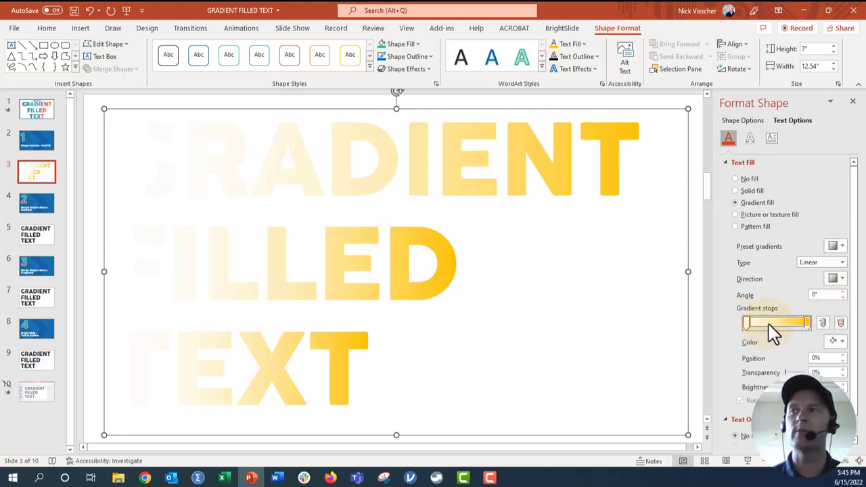
drag(806, 324, 822, 336)
mouse_move(750, 329)
mouse_down()
mouse_move(806, 332)
mouse_move(737, 323)
mouse_up()
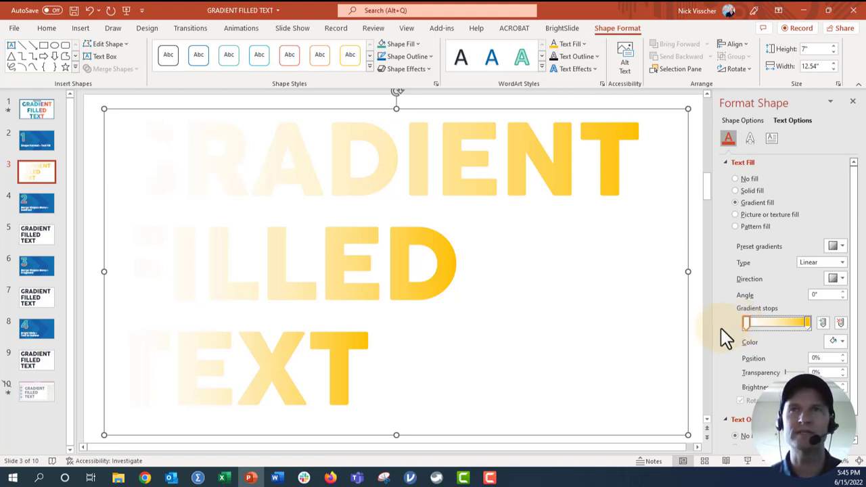
click(50, 112)
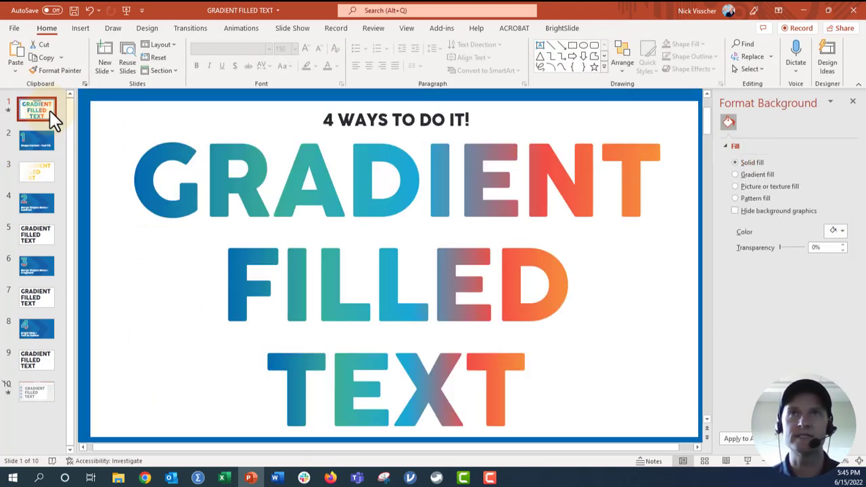
On slide 3, keep the text box shape at No fill and give its text a gradient fill
click(48, 179)
click(305, 163)
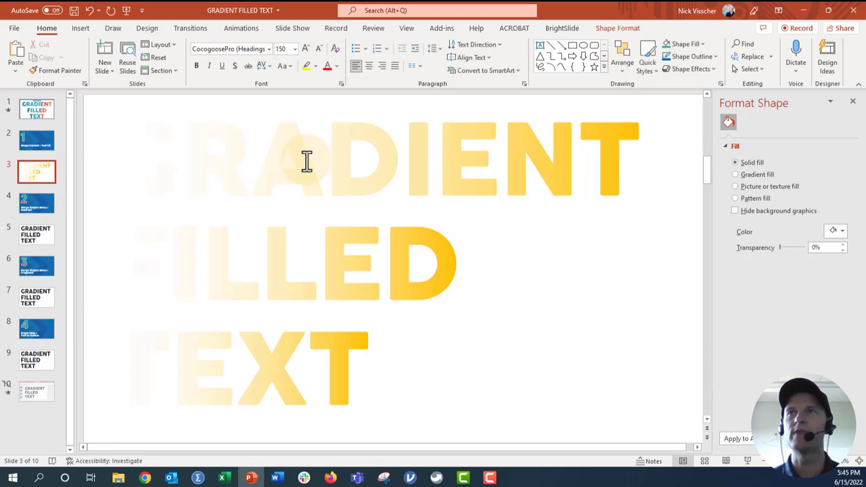
click(318, 110)
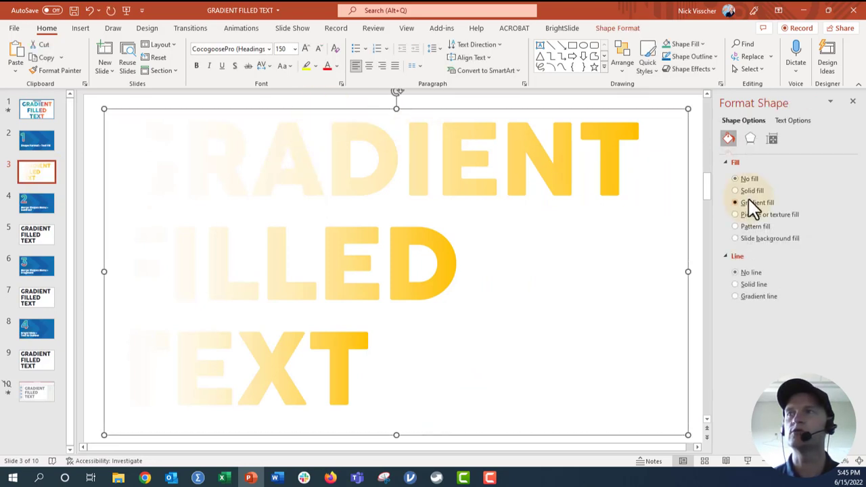
click(748, 202)
click(748, 180)
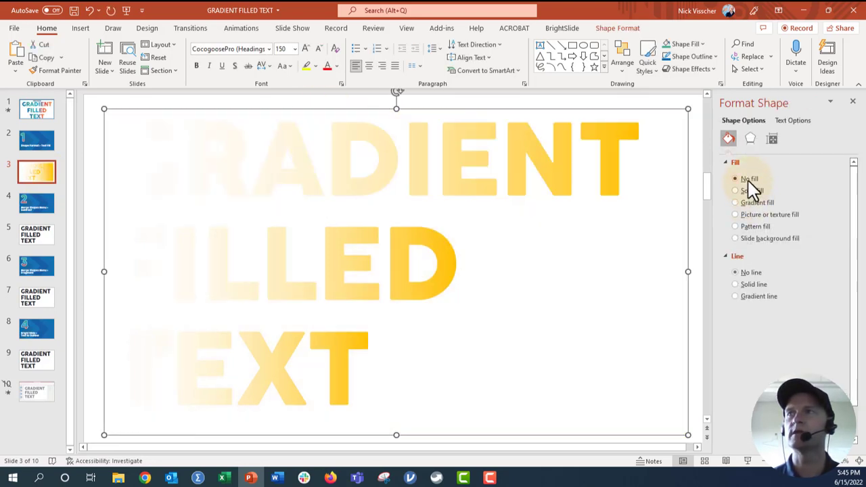
click(809, 121)
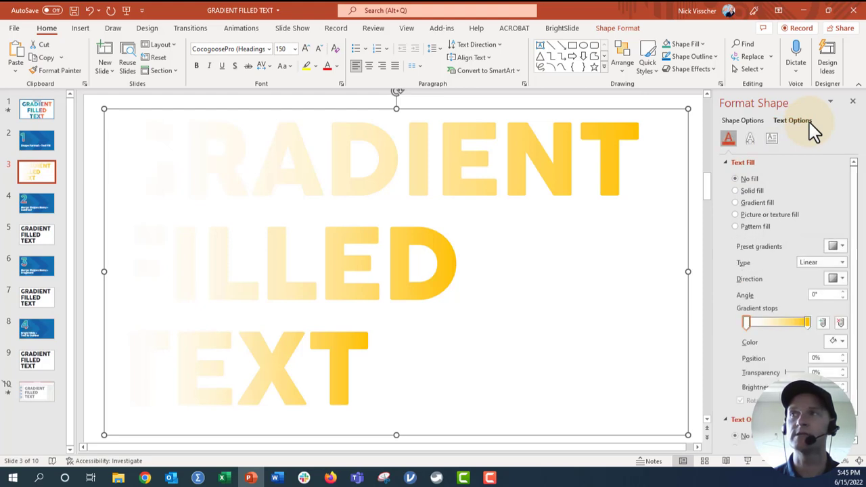
click(752, 205)
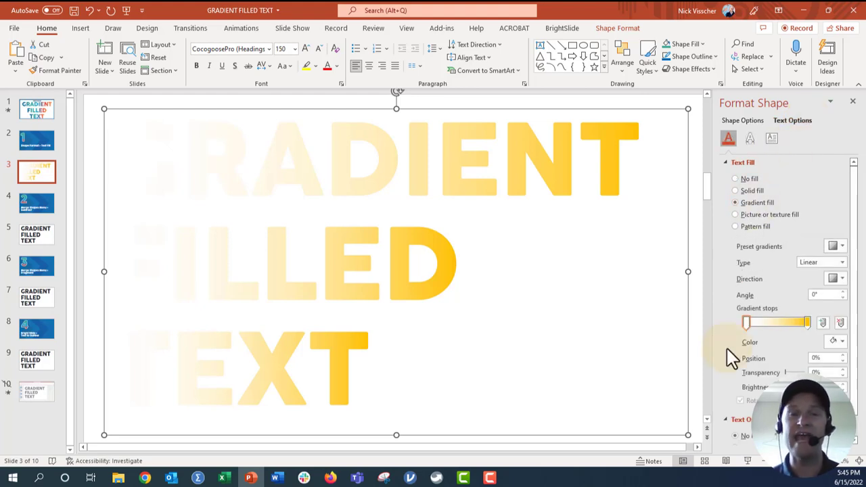
Add three extra gradient stops and place one at about 25%
click(823, 325)
click(823, 326)
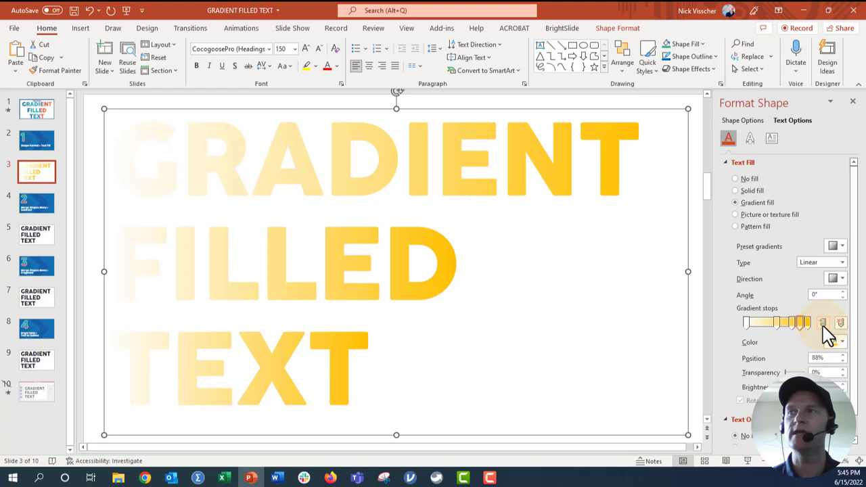
click(822, 325)
mouse_move(778, 324)
mouse_down()
mouse_move(764, 325)
mouse_move(778, 326)
mouse_up()
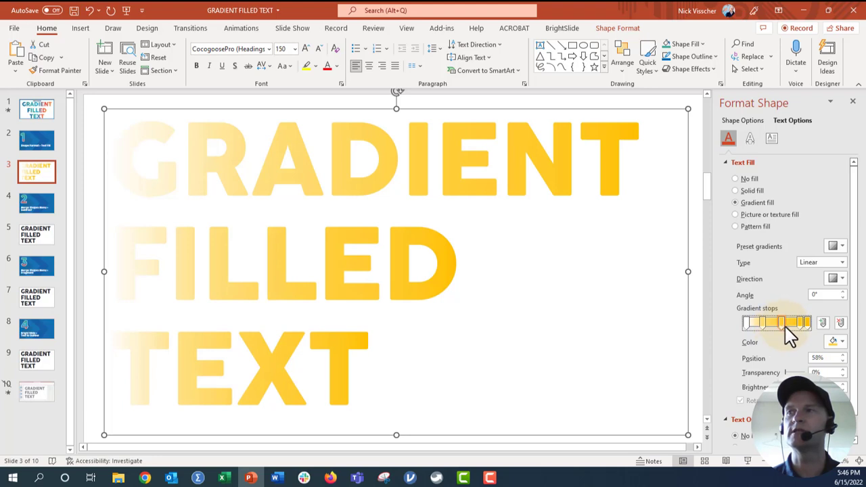
click(795, 329)
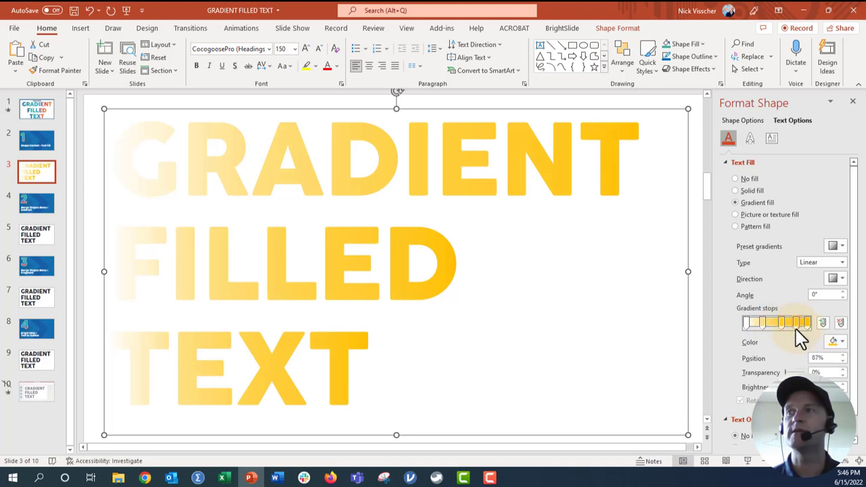
click(764, 326)
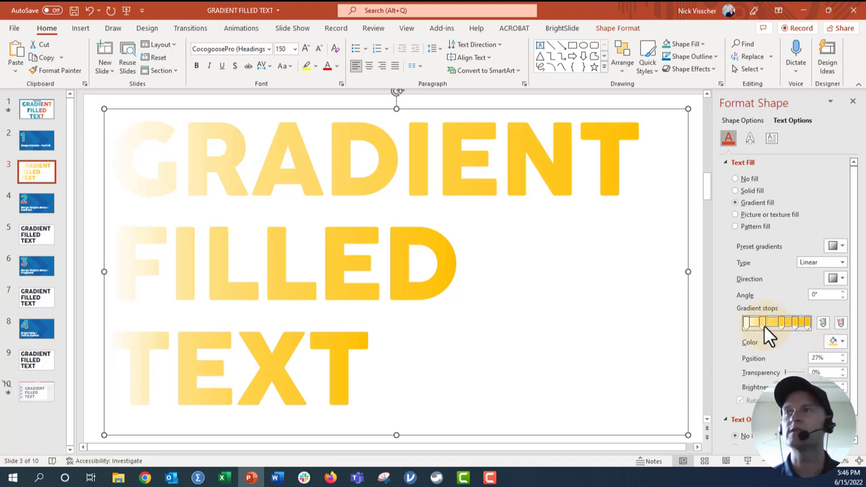
click(839, 358)
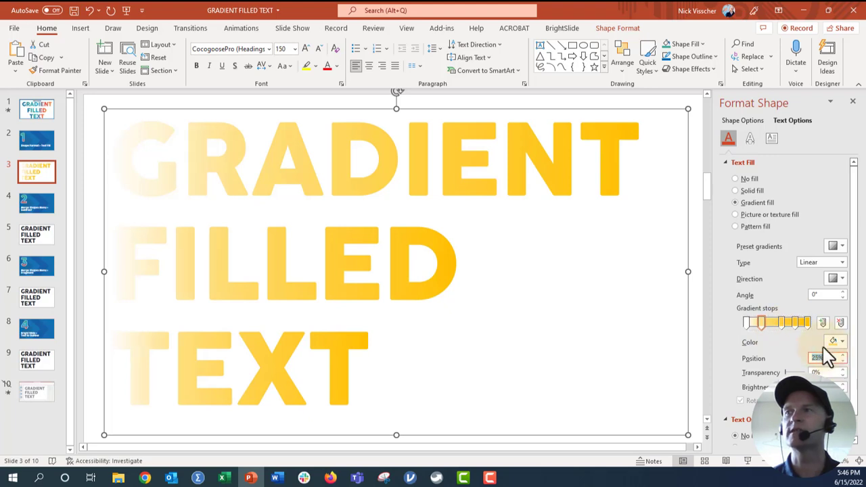
Set the remaining middle gradient stops to 50% and 75%
click(782, 322)
click(842, 361)
click(843, 360)
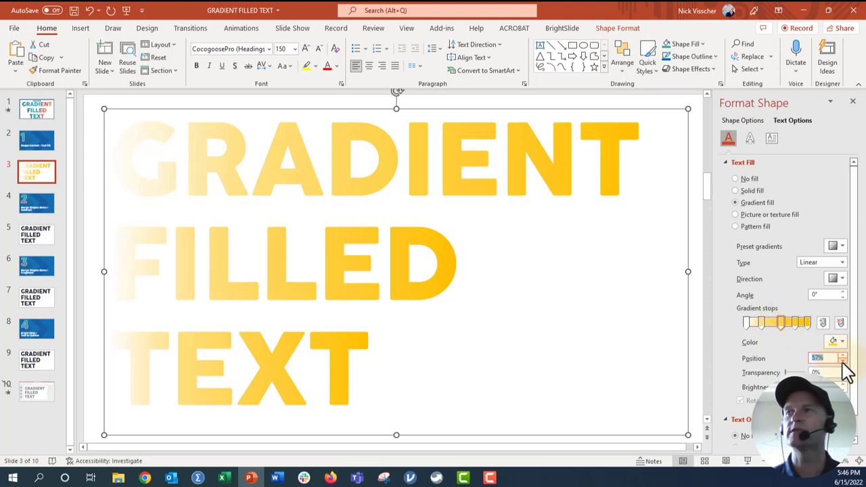
click(843, 361)
click(843, 361)
click(842, 361)
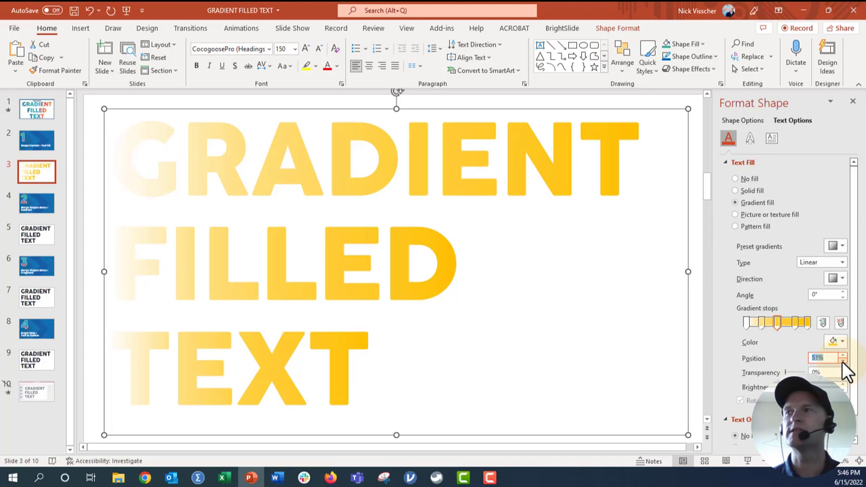
click(842, 361)
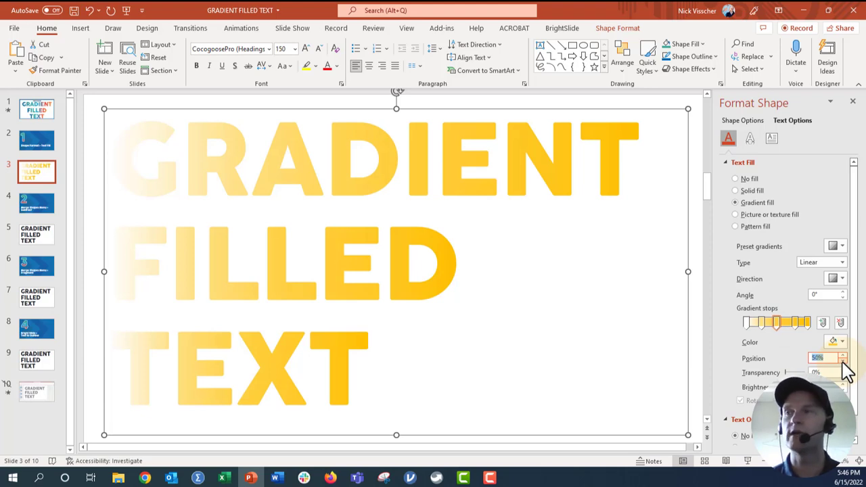
click(796, 324)
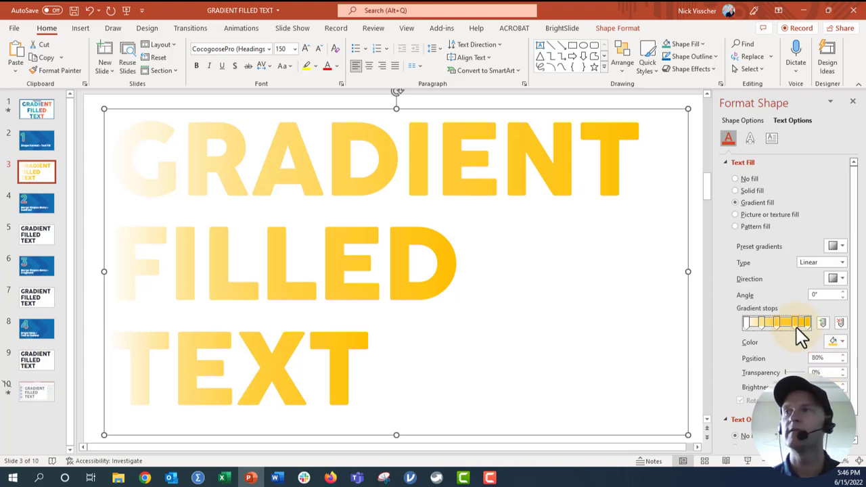
click(843, 362)
click(842, 363)
click(842, 362)
click(842, 363)
click(843, 363)
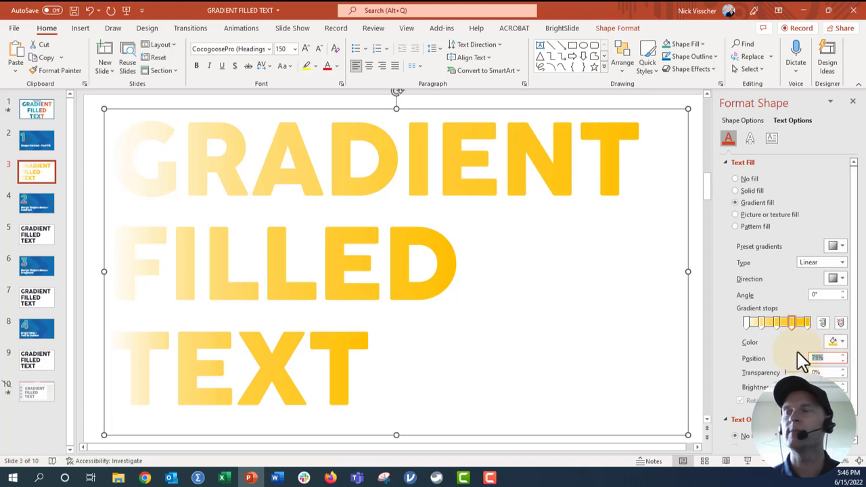
click(748, 325)
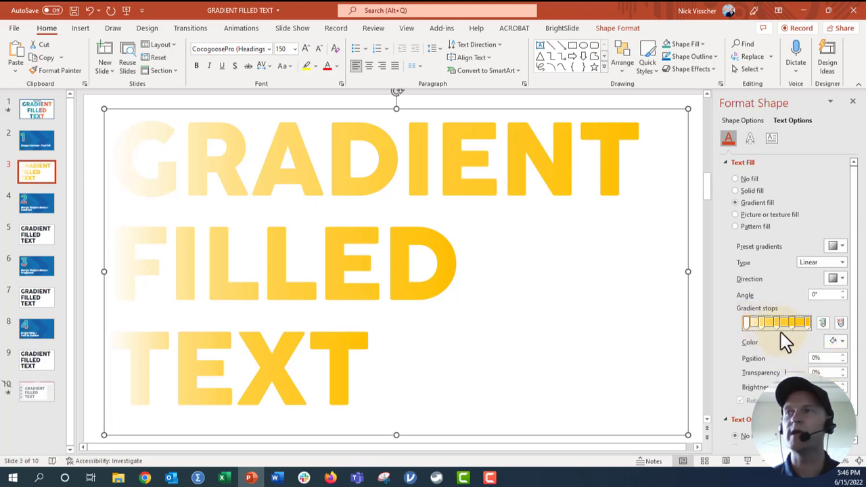
Colour the 0%, 25% and 50% gradient stops blue, teal and blue
click(842, 342)
click(812, 227)
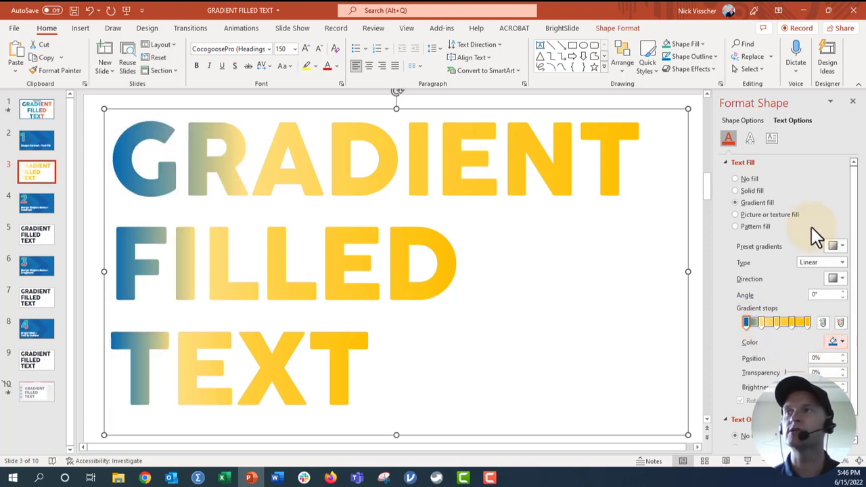
click(762, 322)
click(842, 342)
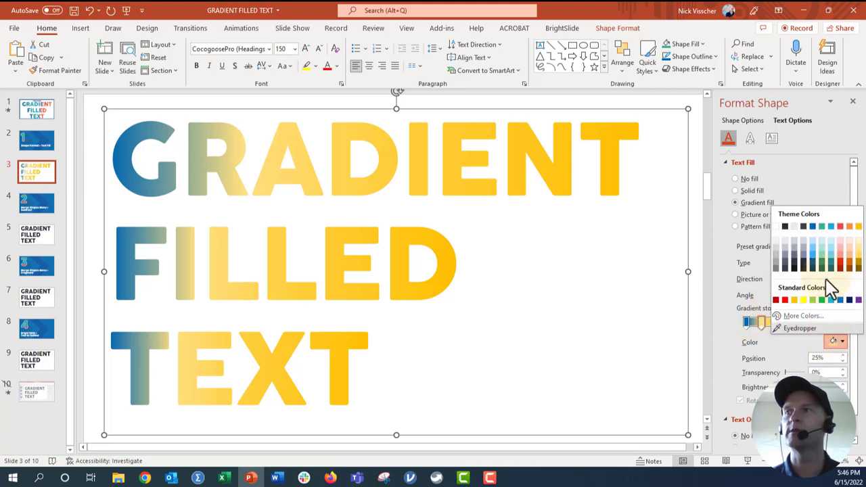
click(822, 228)
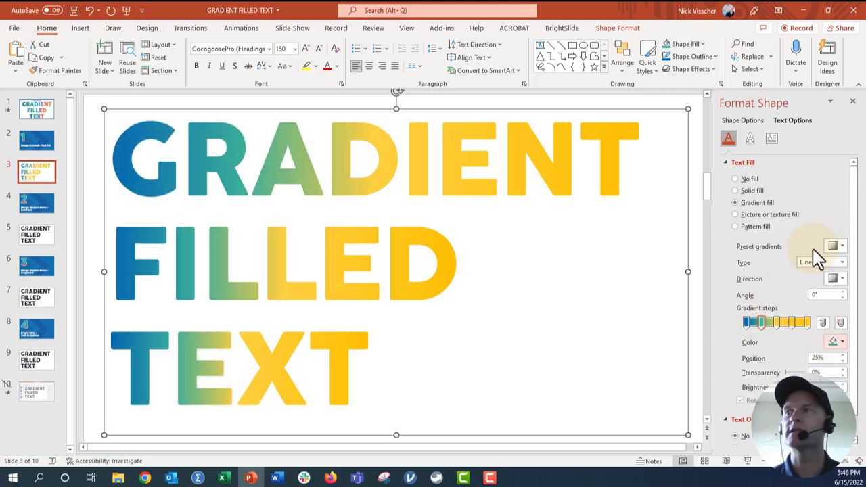
click(777, 323)
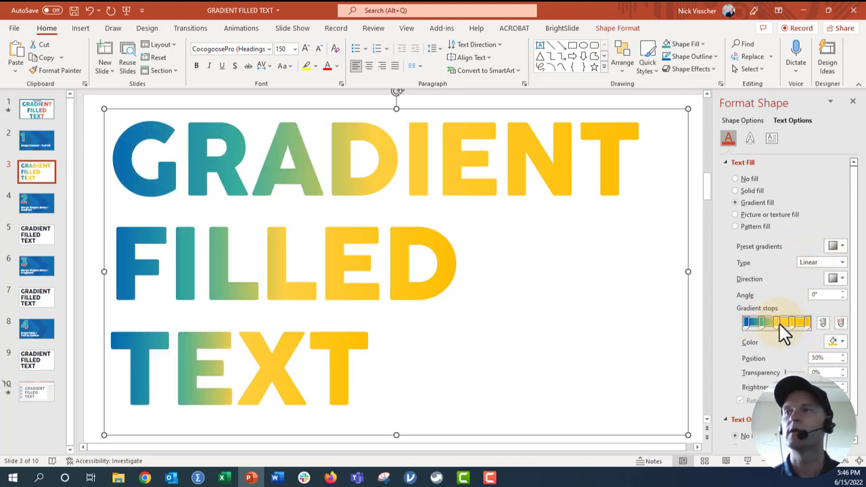
click(839, 344)
click(830, 226)
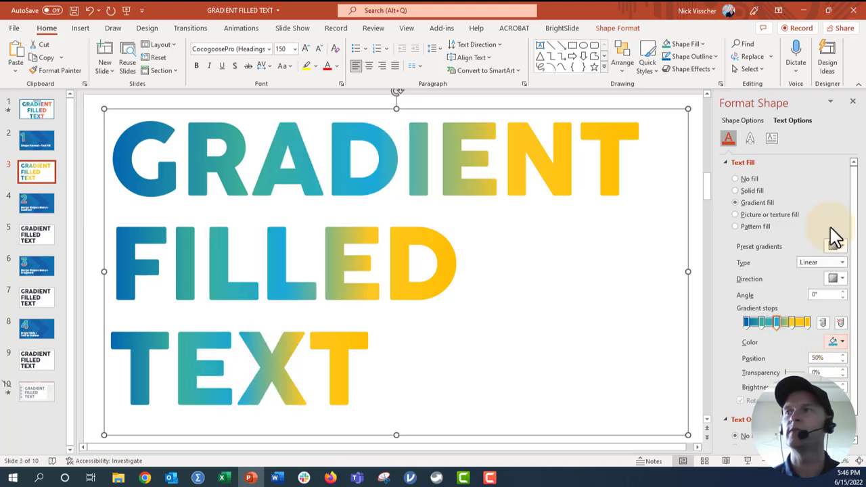
Make the 75% stop red-orange and the 100% stop yellow-orange
click(792, 322)
click(840, 343)
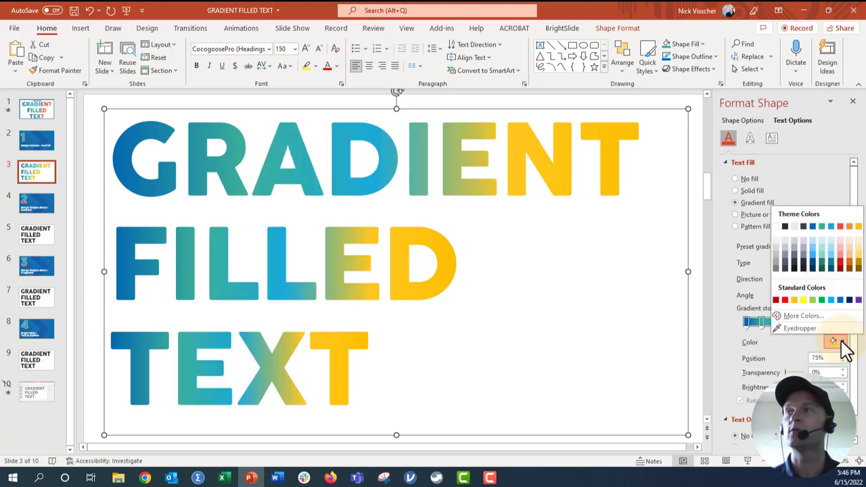
click(840, 227)
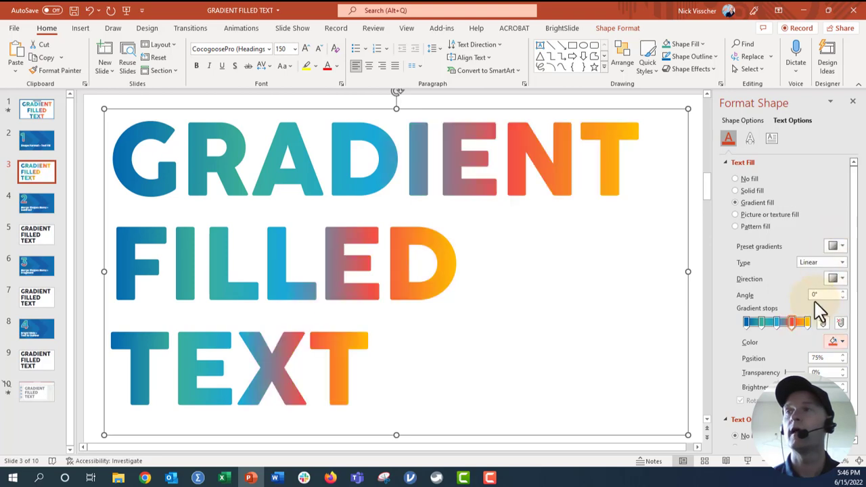
click(807, 323)
click(831, 342)
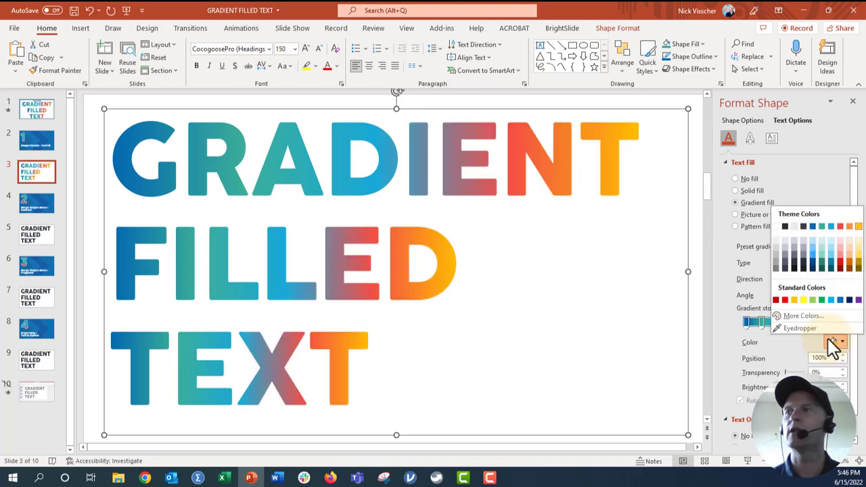
click(851, 228)
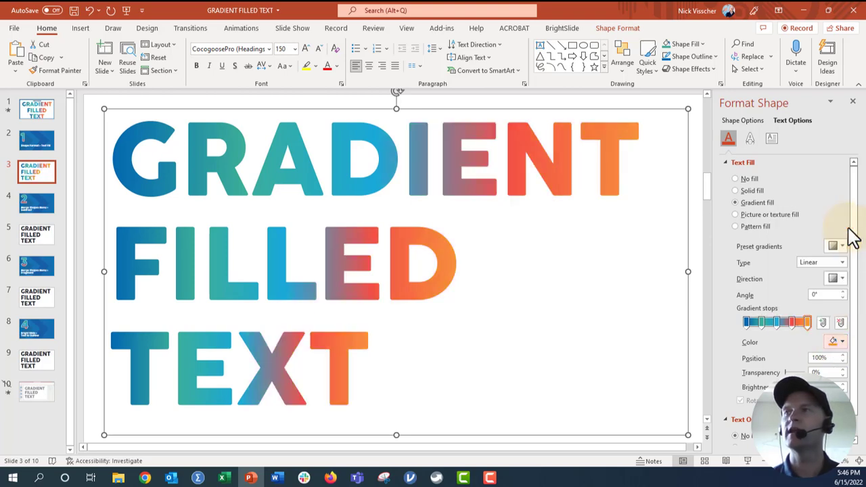
click(831, 342)
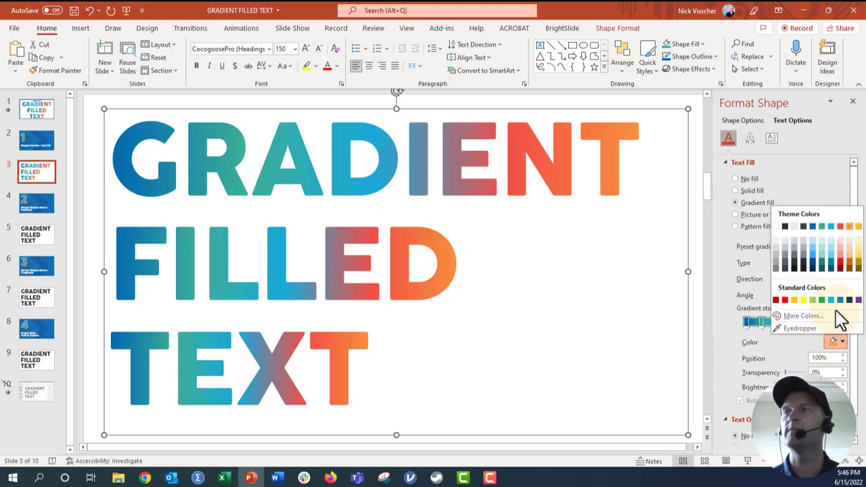
click(856, 234)
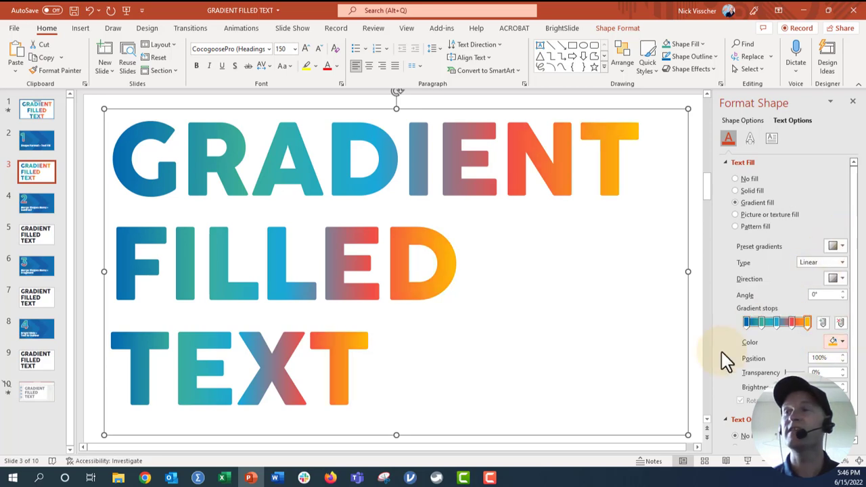
Replace the three lines of slide text with 'New Text' and 'Box' on a second line
click(698, 387)
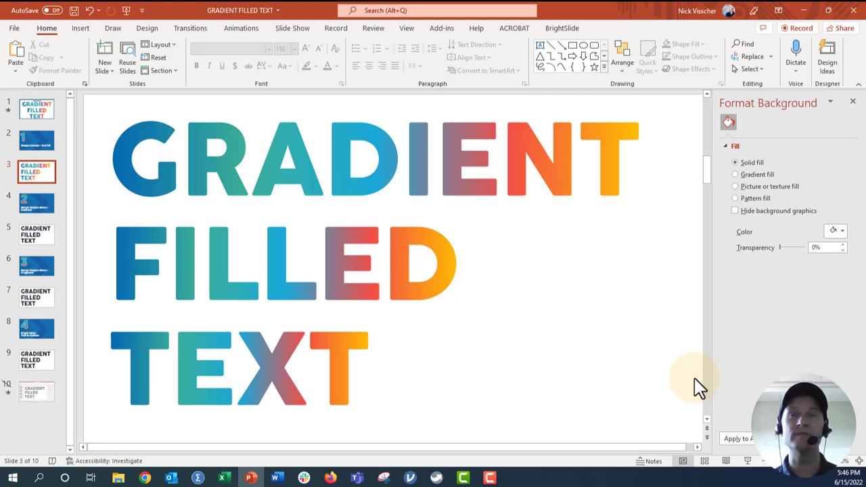
click(354, 309)
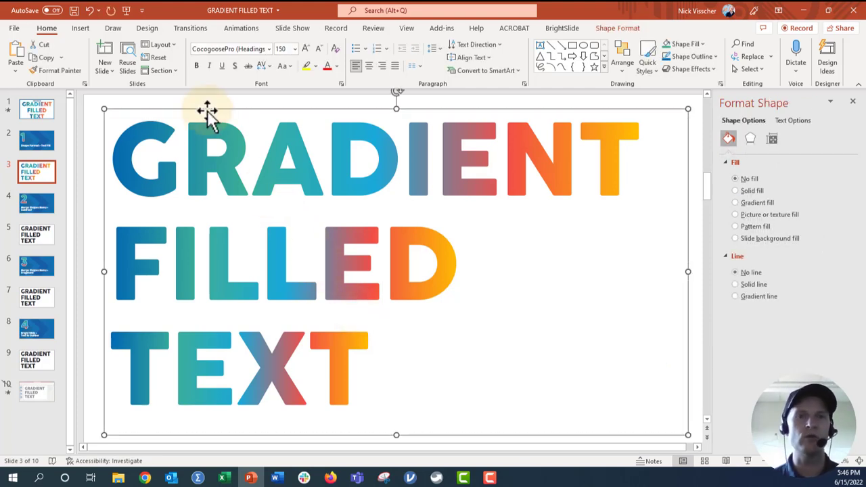
drag(208, 112, 377, 368)
text(New Te)
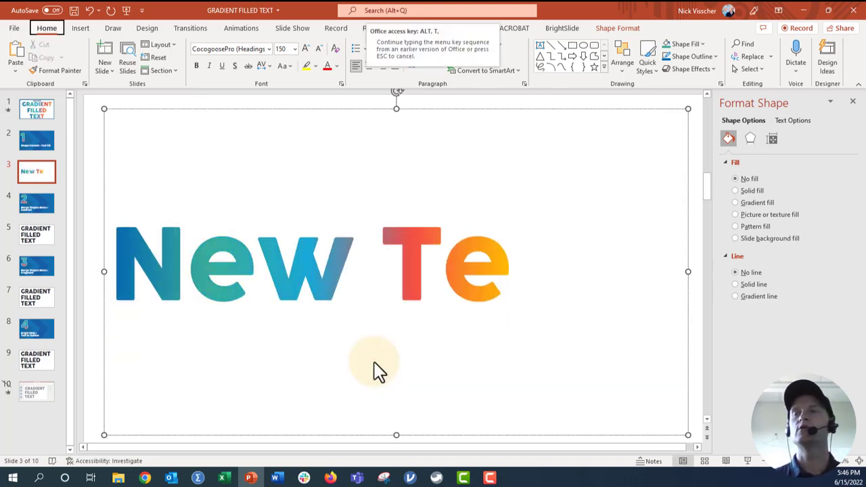
key(Escape)
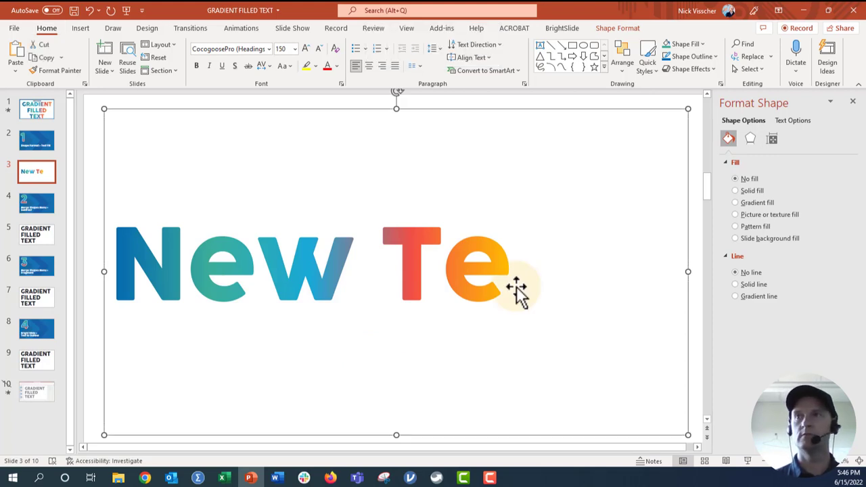
click(506, 285)
text(xt)
key(Return)
text(Bo)
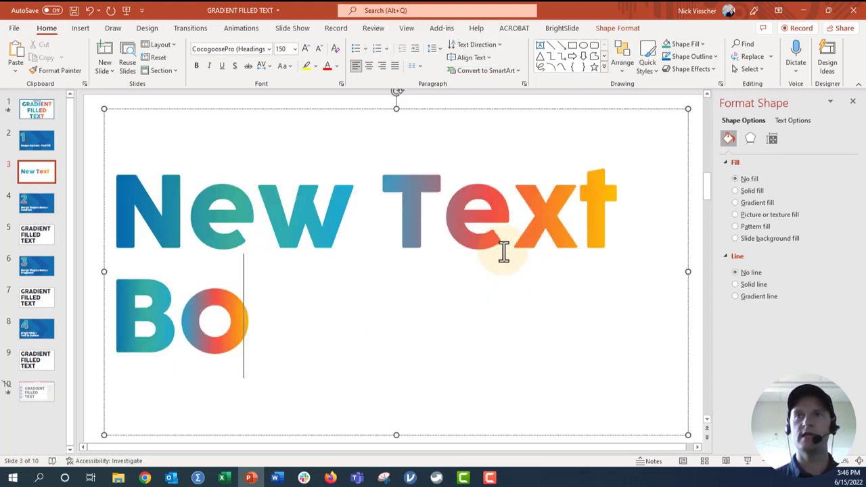
text(x)
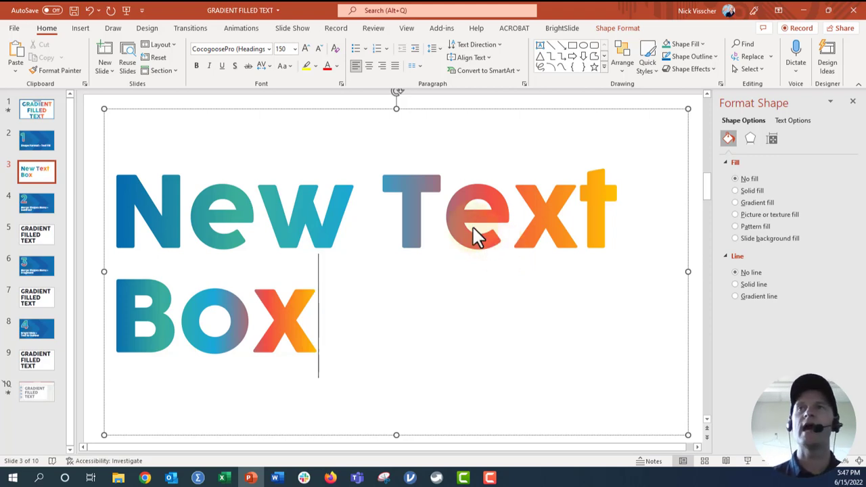
Resize the 'New Text Box' lettering to 199 pt using the font size buttons
click(323, 111)
click(321, 49)
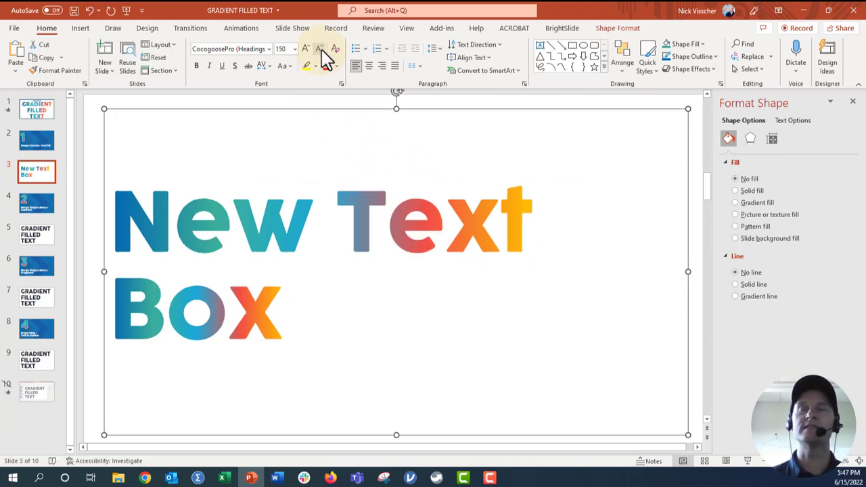
click(321, 50)
click(322, 50)
click(309, 50)
click(309, 50)
click(310, 51)
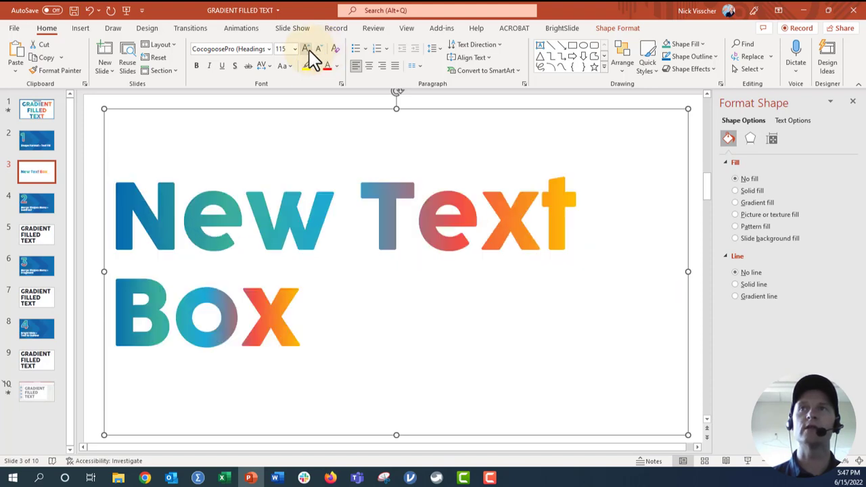
click(309, 50)
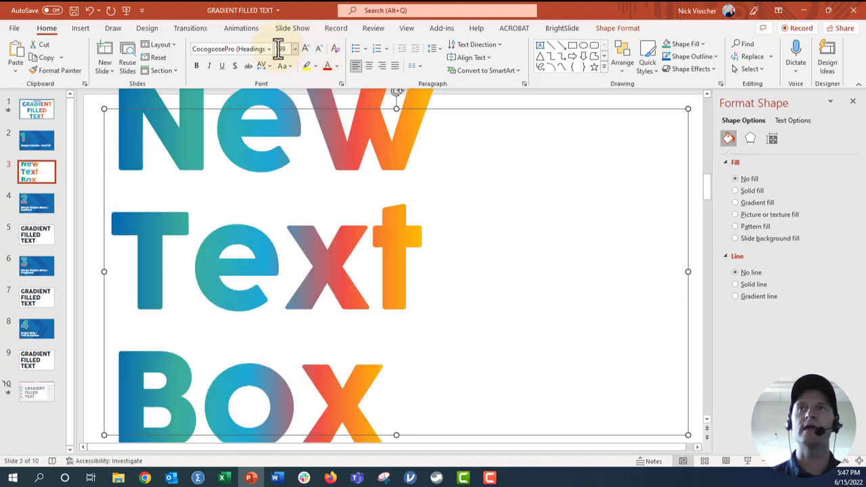
click(280, 48)
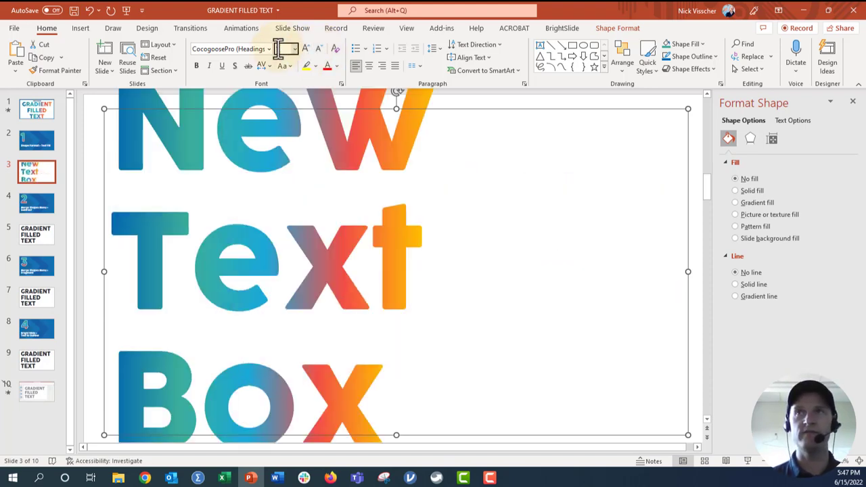